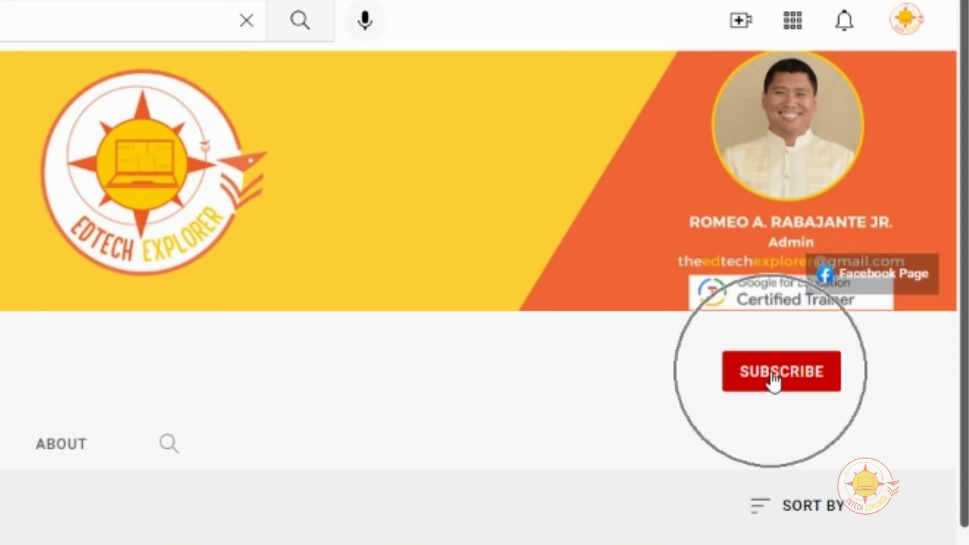
Subscribe to the EdTech Explorer YouTube channel and turn on all its notifications.
left_click(865, 236)
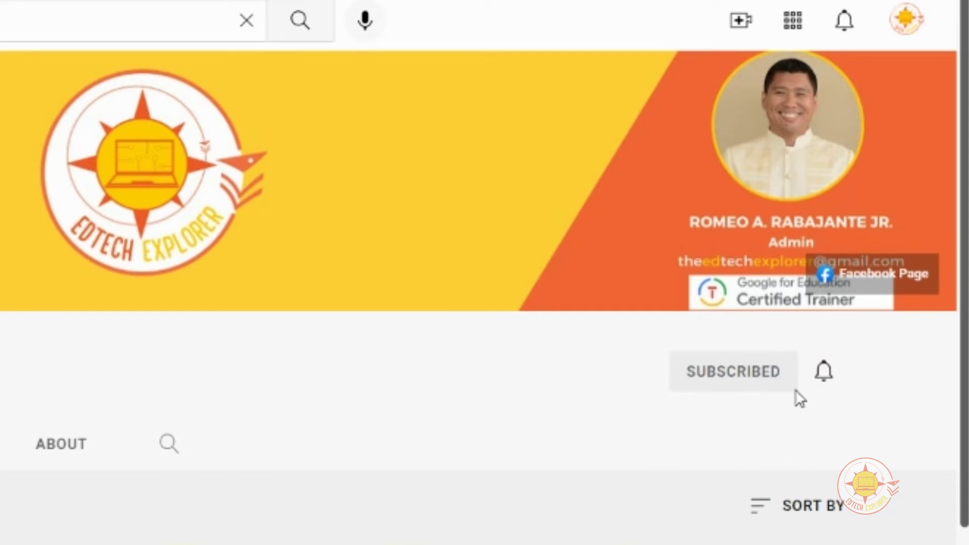
left_click(824, 369)
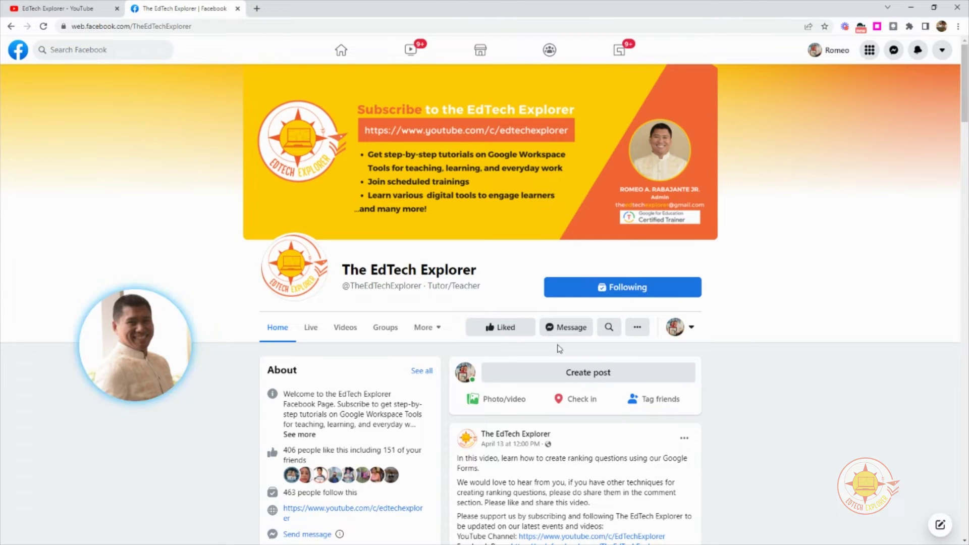
Like The EdTech Explorer page on Facebook.
left_click(504, 329)
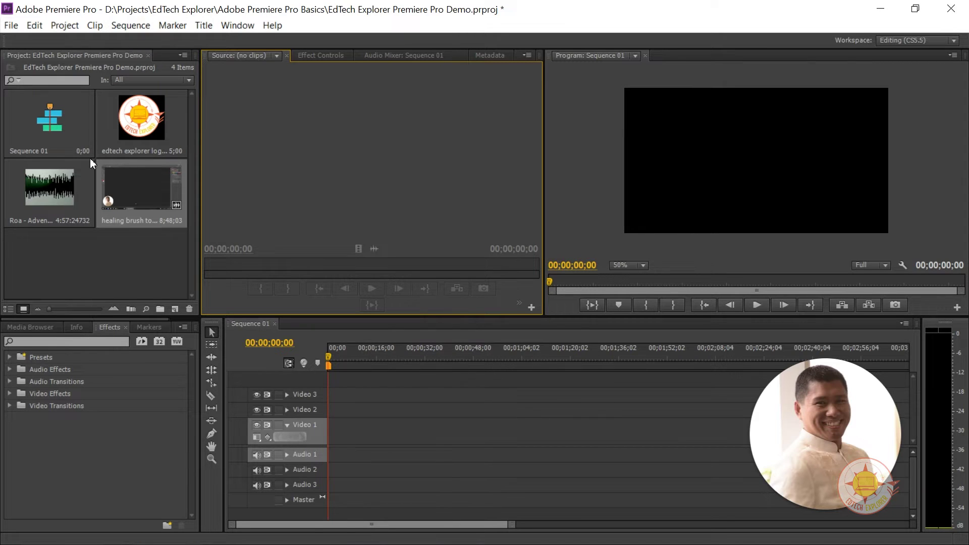
Drag healing brush tool.mp4 from the Project panel toward Video 1 at the sequence start.
left_click(116, 195)
left_click(128, 192)
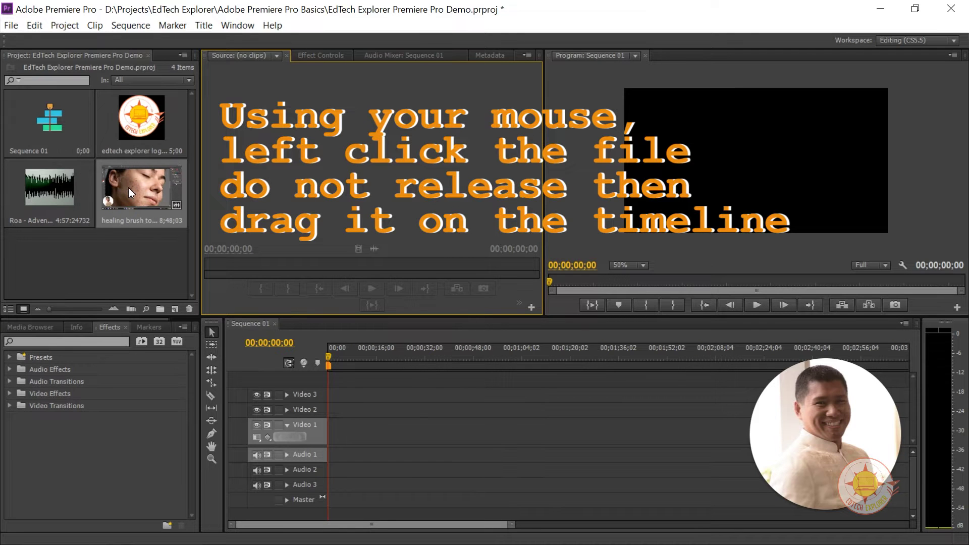
mouse_move(128, 188)
left_mouse_down()
mouse_move(272, 348)
mouse_move(327, 421)
mouse_move(327, 437)
left_mouse_up()
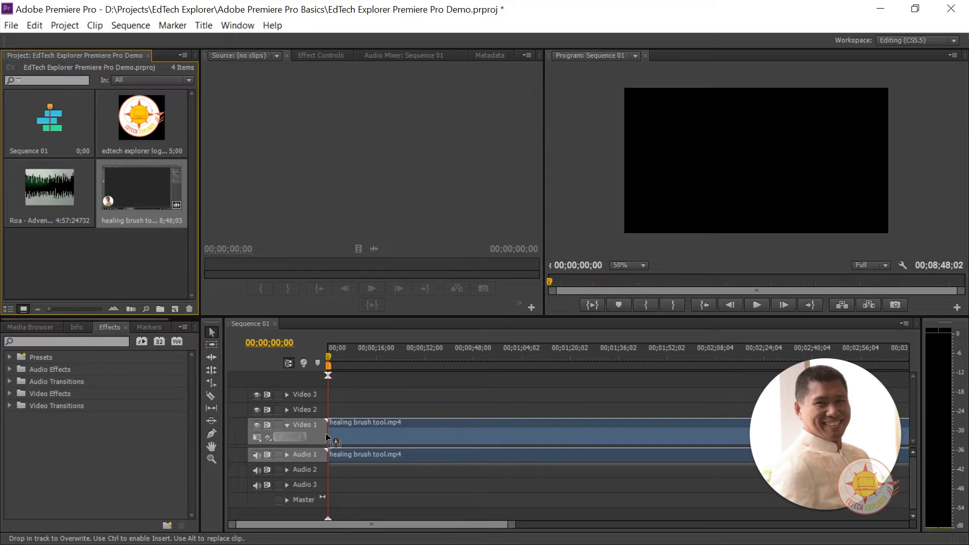
Drop the clip on Video 1 at 00;00;00;00 and move the Clip Mismatch Warning aside.
left_click_drag(327, 437, 328, 434)
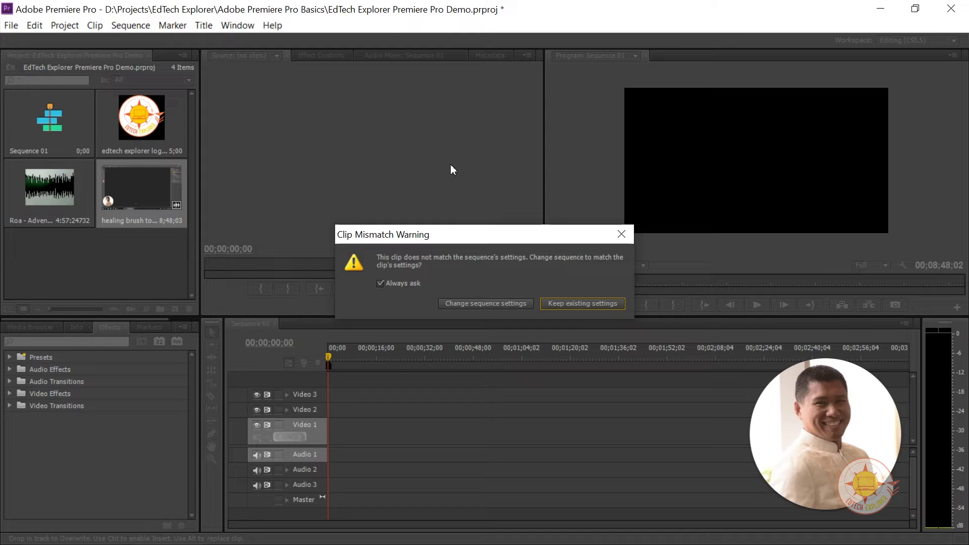
left_click_drag(443, 240, 374, 135)
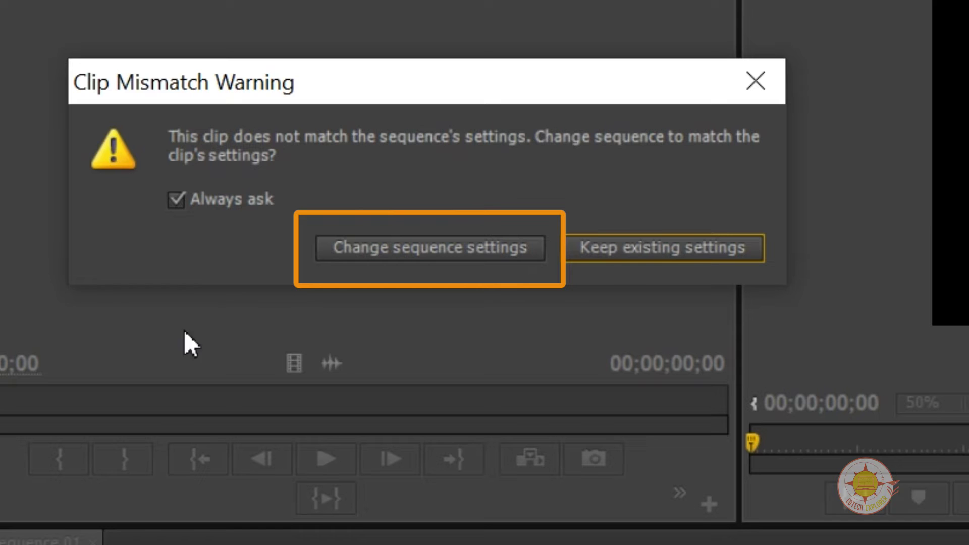
Change Sequence 01's settings to match the clip, then widen the Program monitor.
left_click(417, 249)
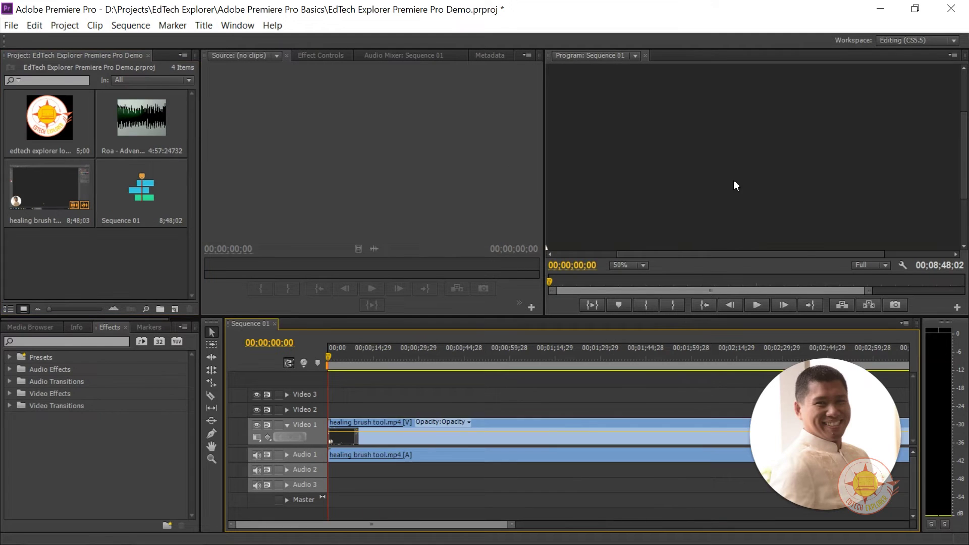
left_click(793, 178)
left_click_drag(544, 214, 525, 214)
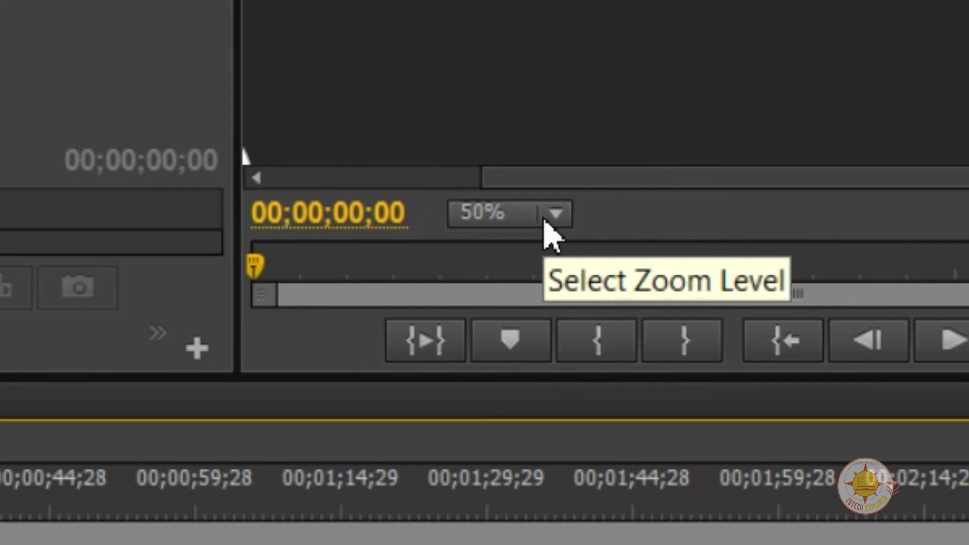
Set the Program monitor zoom level to 25%.
left_click(570, 220)
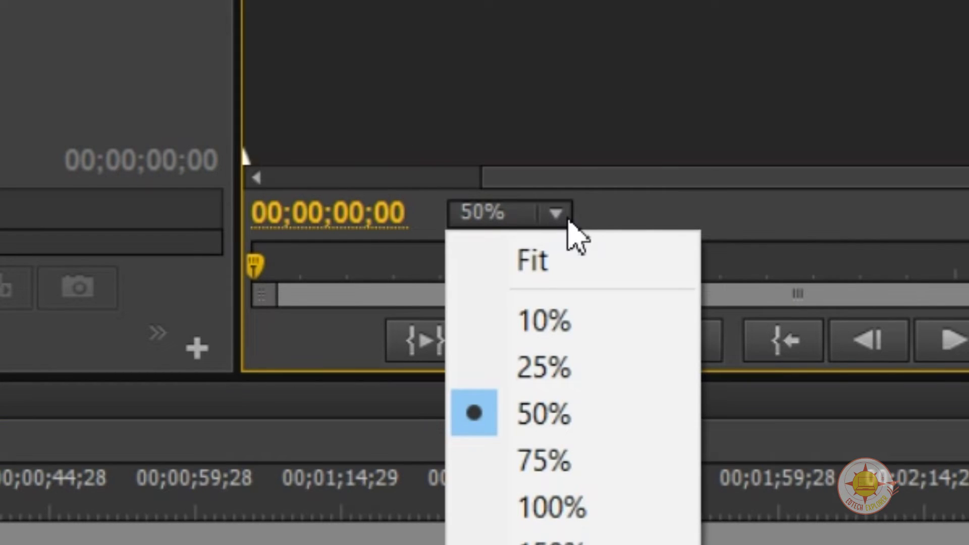
left_click(571, 386)
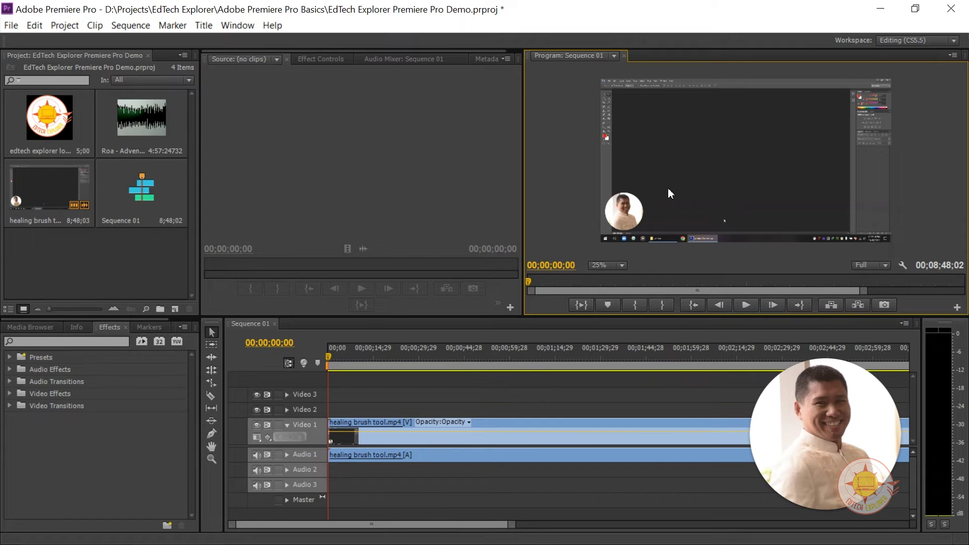
left_click(622, 265)
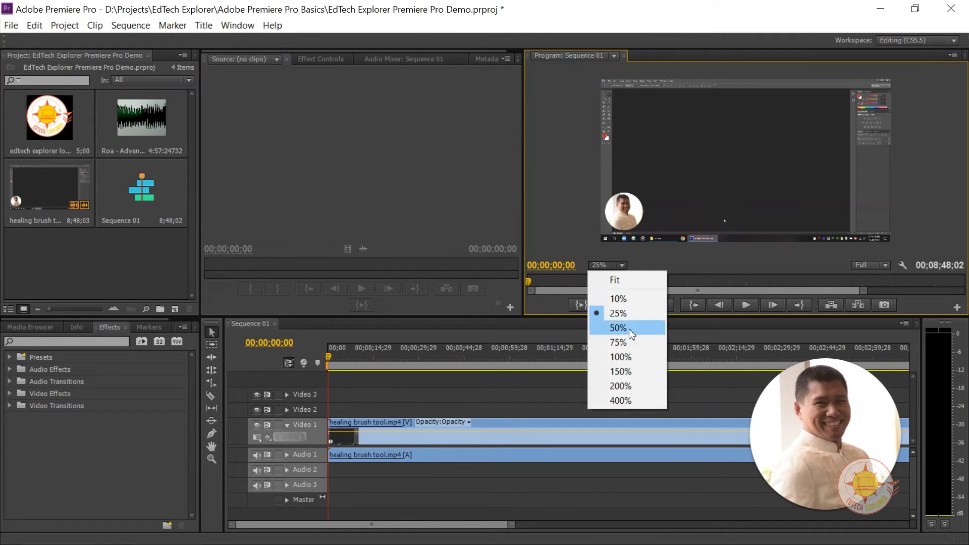
left_click(634, 286)
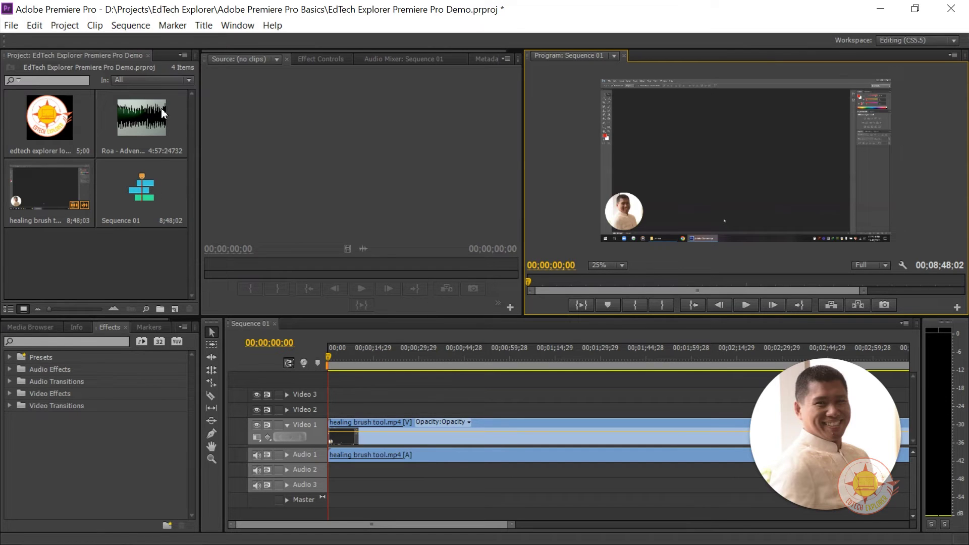
Load Roa - Adventure.mp3 in the Source monitor and play a short portion of it.
left_click(135, 126)
left_click(134, 126)
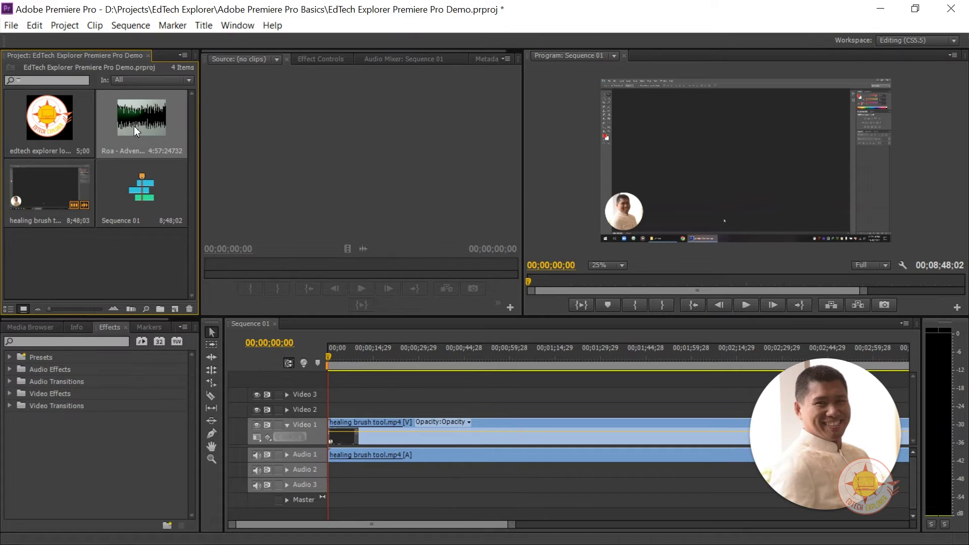
double_click(134, 126)
left_click(303, 130)
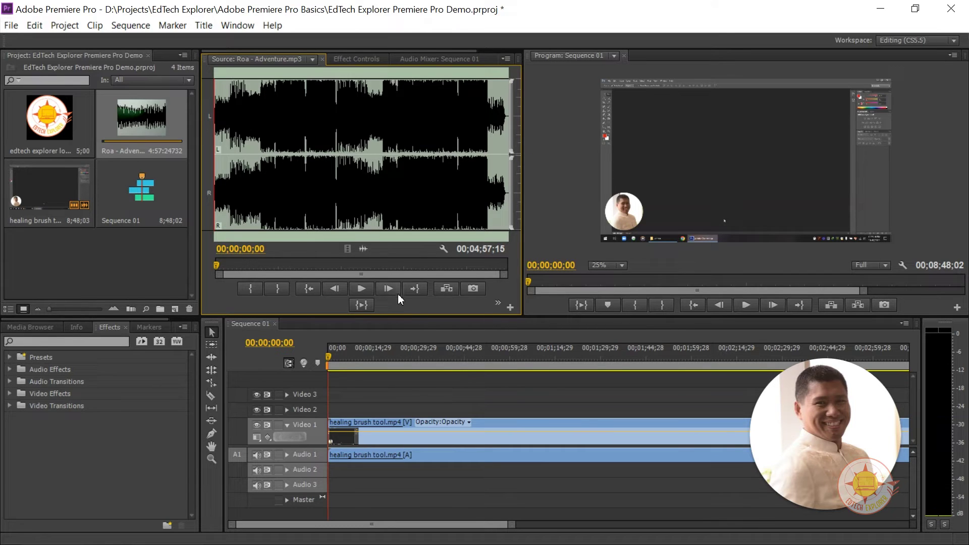
left_click(364, 291)
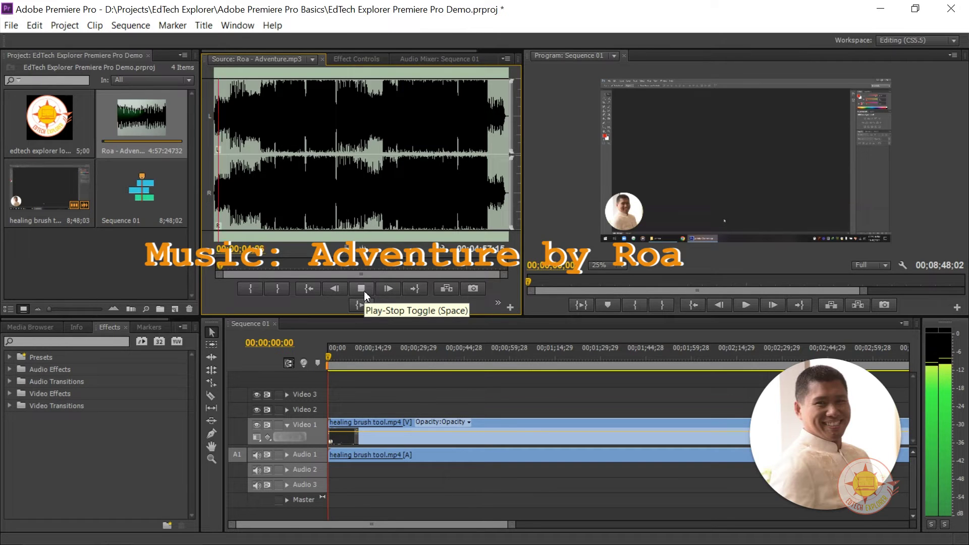
left_click(365, 291)
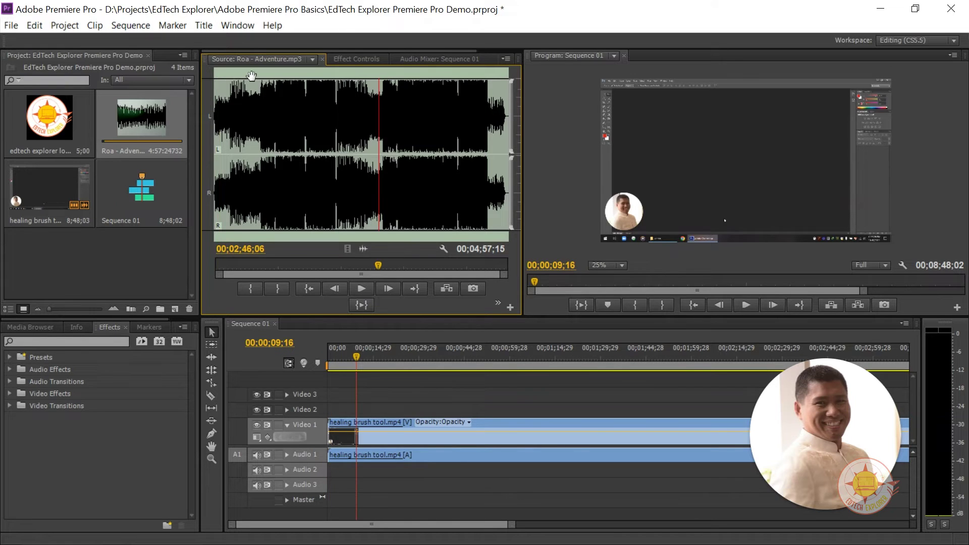
Load healing brush tool.mp4 into the Source monitor and play it, stopping near 00;03;35;23.
double_click(42, 191)
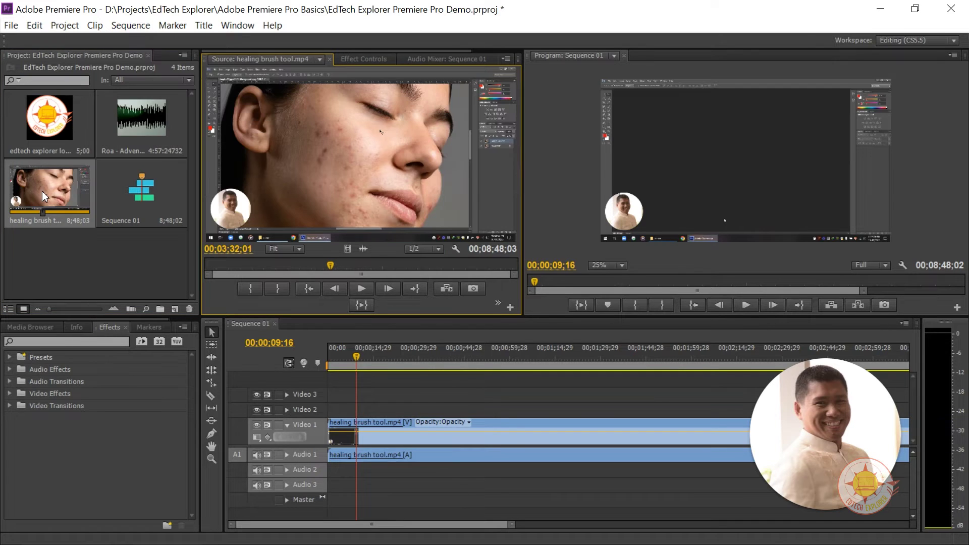
left_click(366, 288)
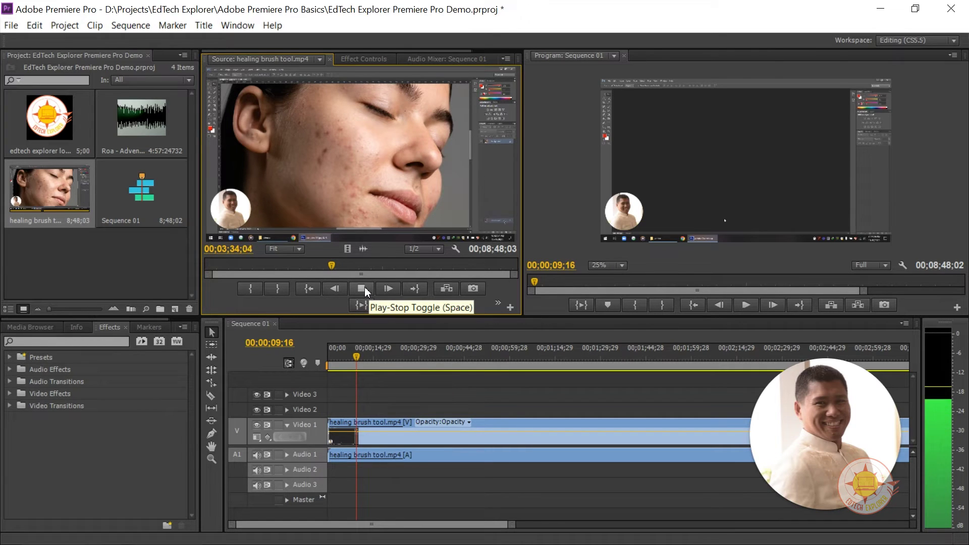
left_click(364, 287)
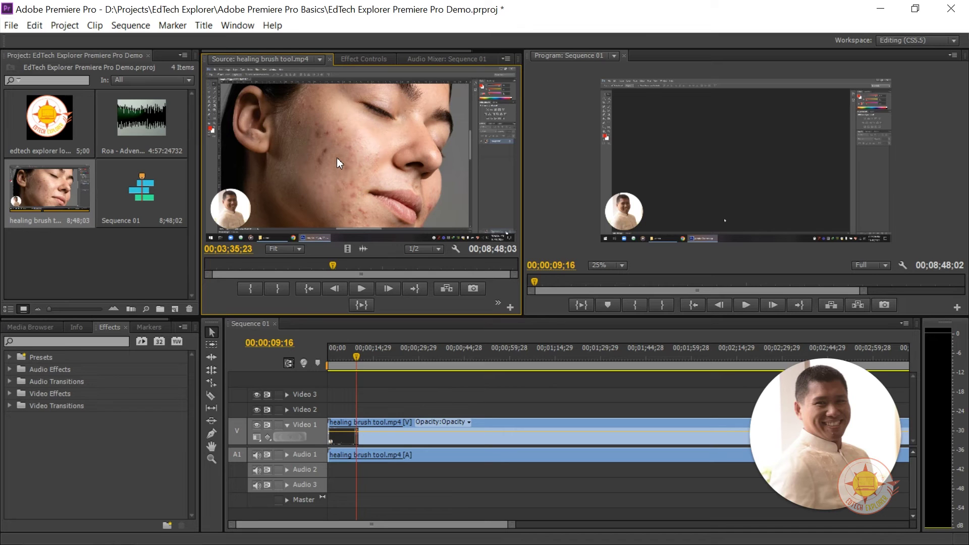
Place the source healing brush clip onto Video 2 and Audio 2.
left_click_drag(335, 152, 327, 413)
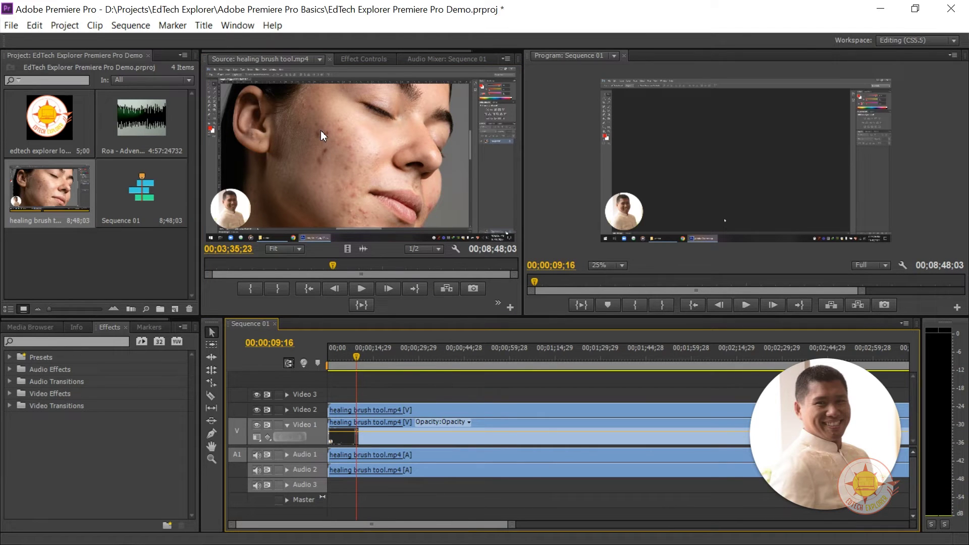
left_click(73, 186)
left_click(73, 186)
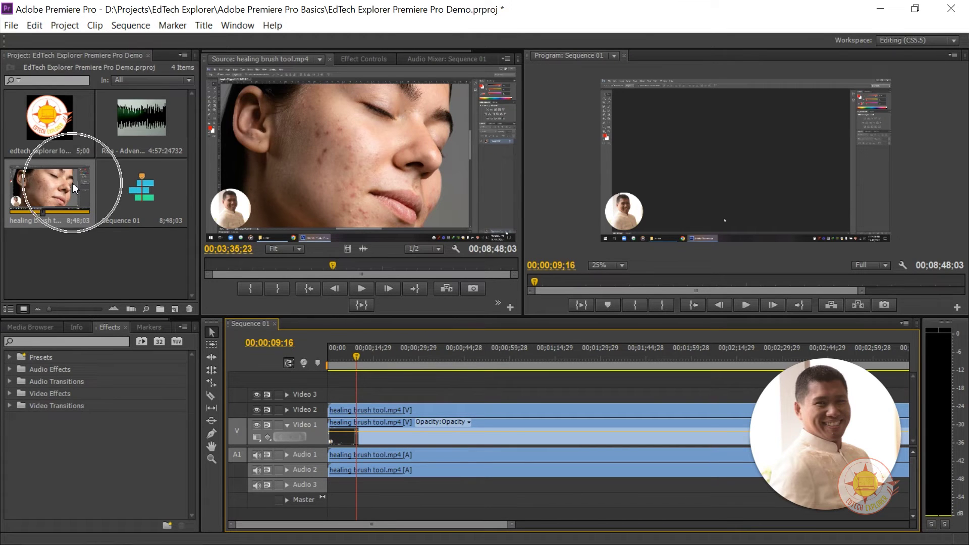
left_click(71, 183)
Delete the duplicate clip from Video 2 and Audio 2, keeping only Video 1 and Audio 1.
left_click(342, 409)
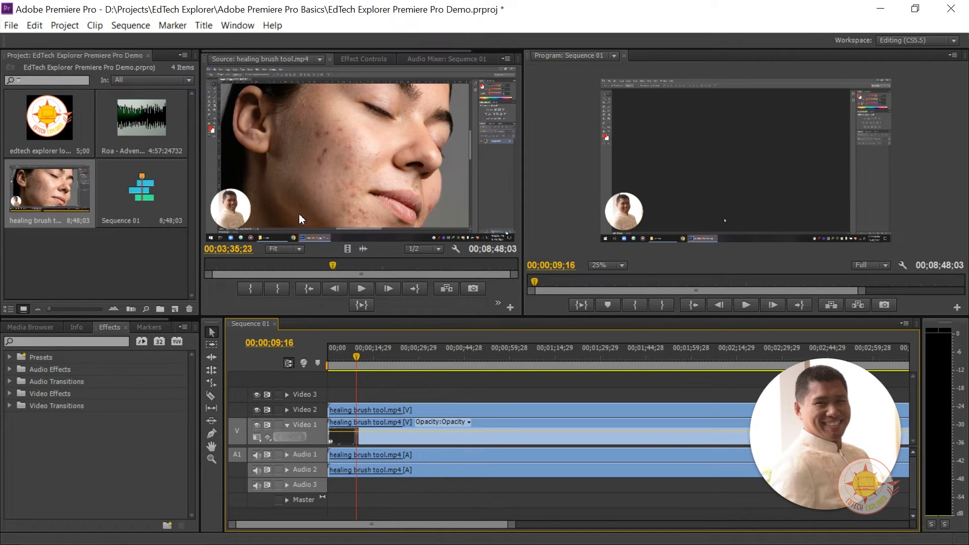
left_click(326, 162)
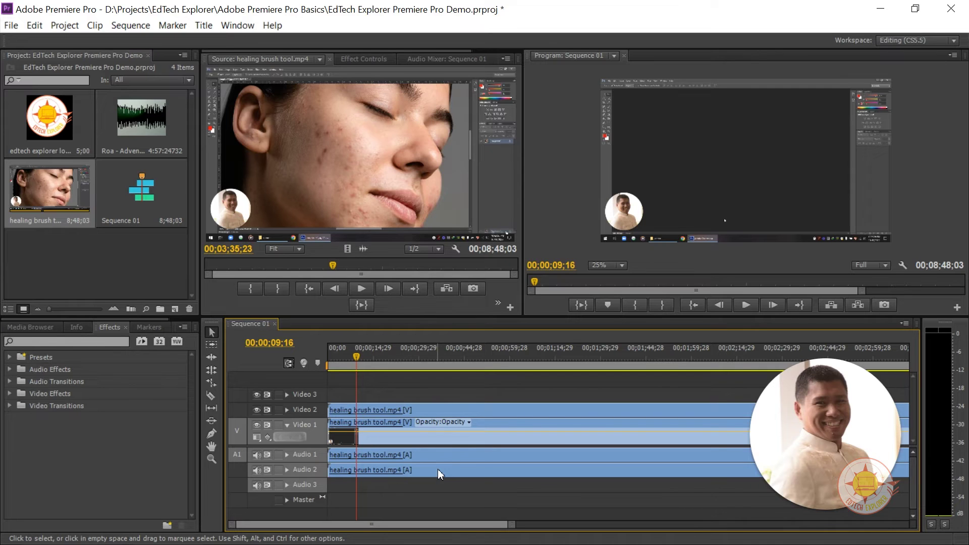
left_click(449, 410)
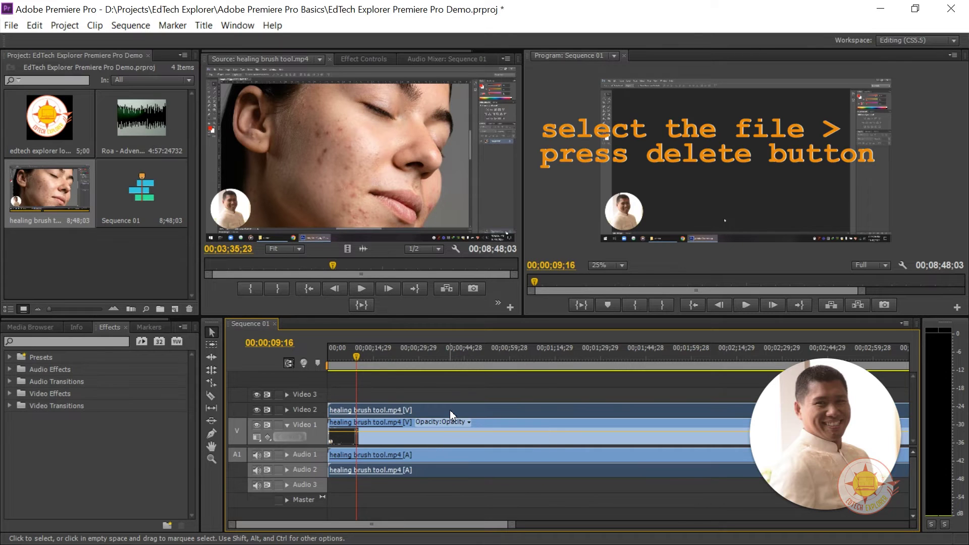
left_click(449, 409)
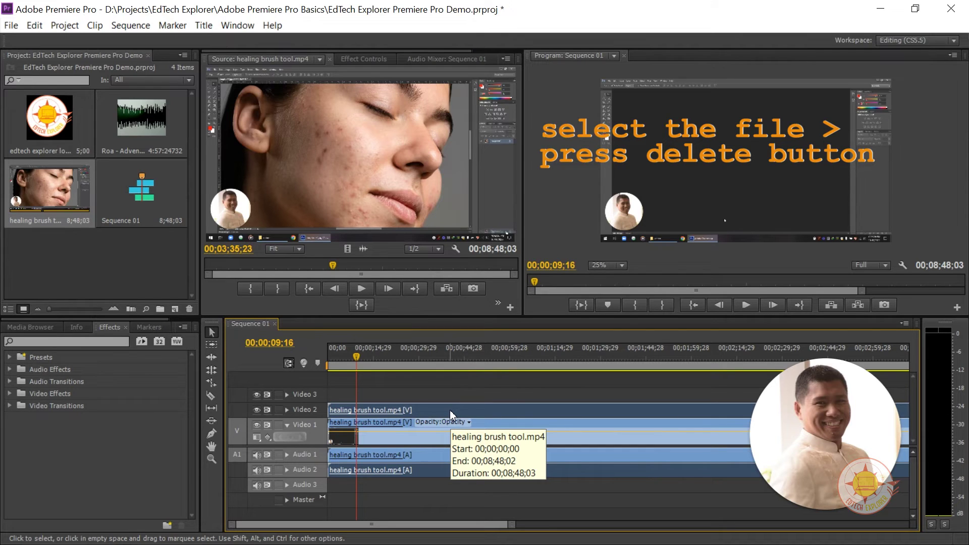
key("Delete")
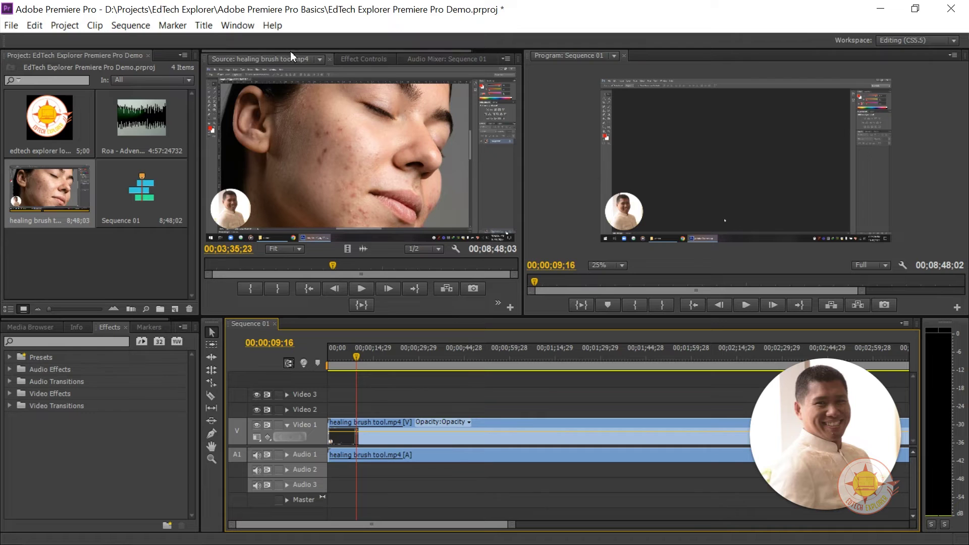
left_click(334, 142)
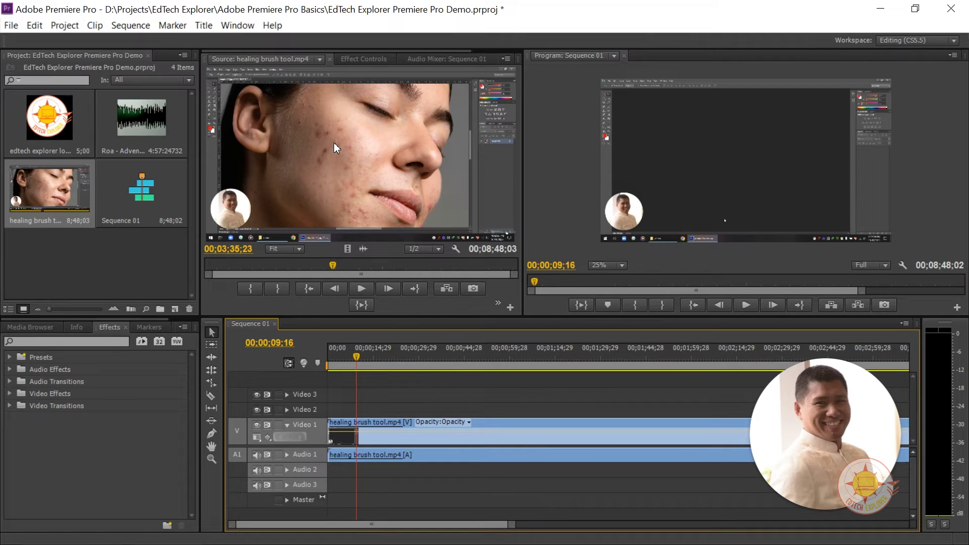
left_click(334, 144)
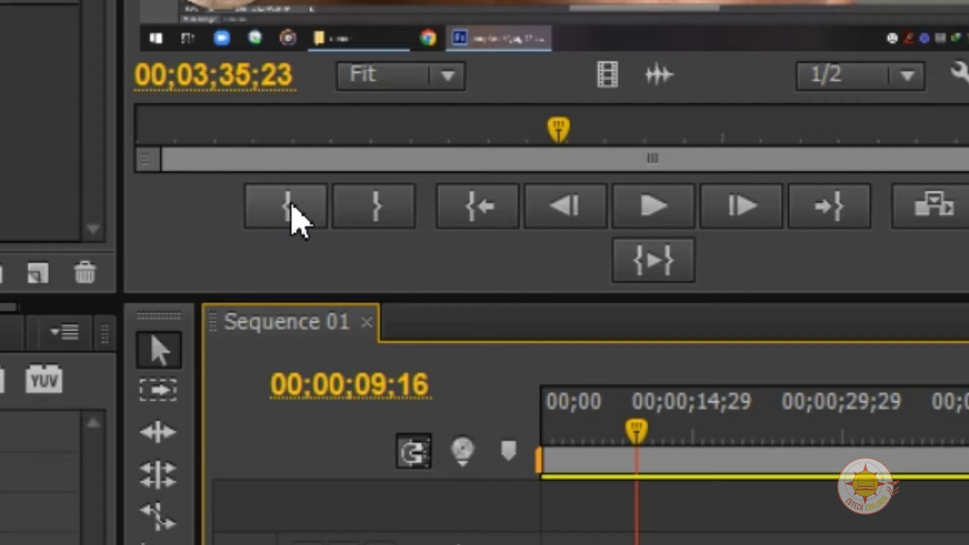
left_click(373, 211)
left_click(256, 199)
left_click(356, 215)
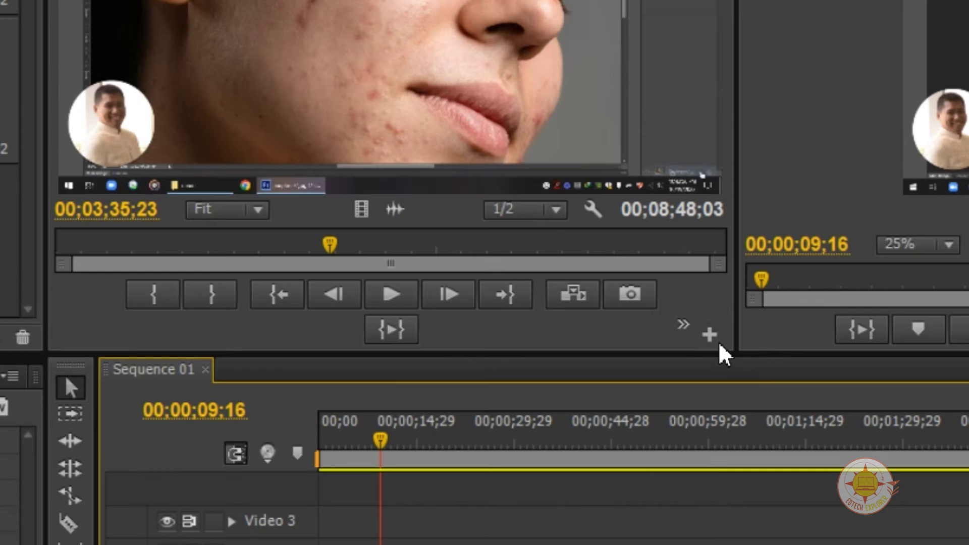
left_click(717, 341)
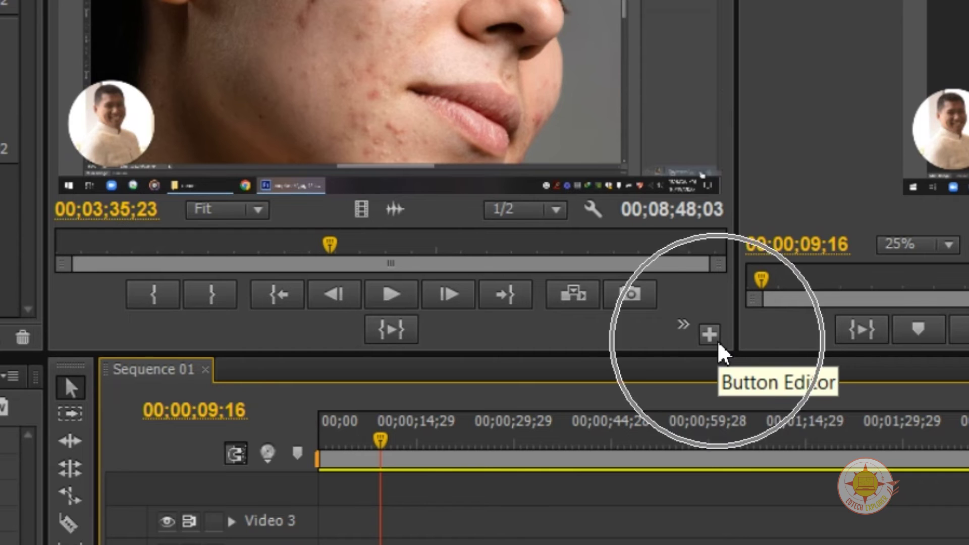
left_click(717, 341)
left_click(718, 340)
left_click(710, 337)
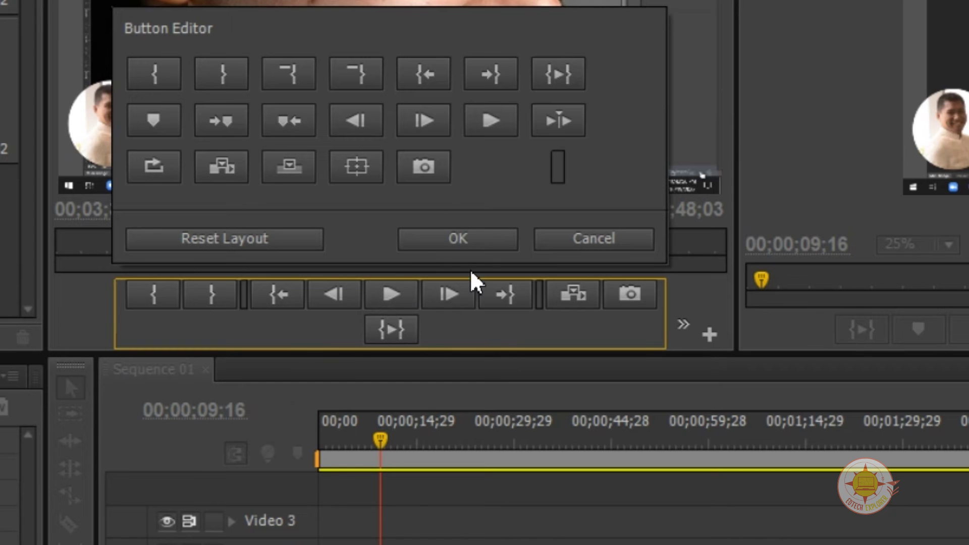
left_click(624, 237)
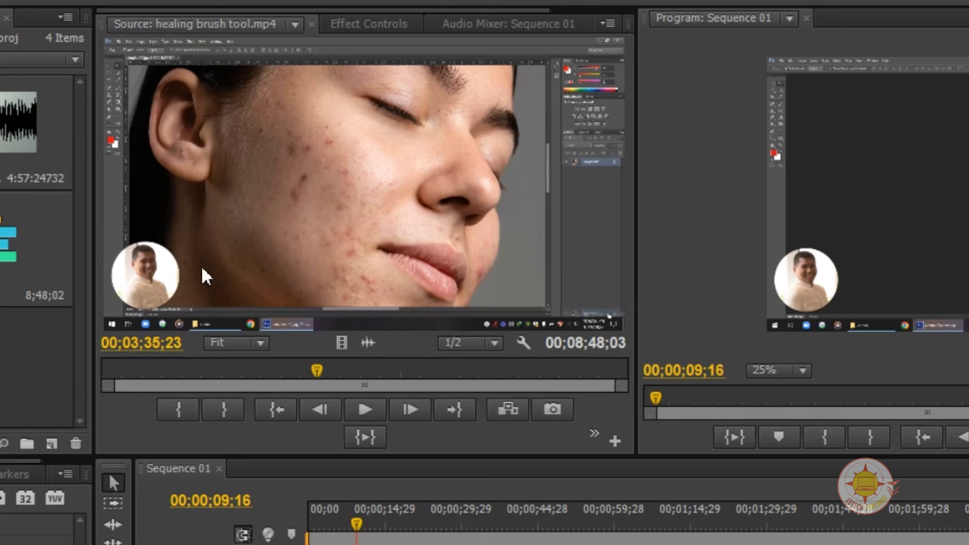
Set the source In point at 00;03;01;25 and preview playback from it.
mouse_move(316, 367)
left_mouse_down()
mouse_move(244, 374)
mouse_move(283, 377)
left_mouse_up()
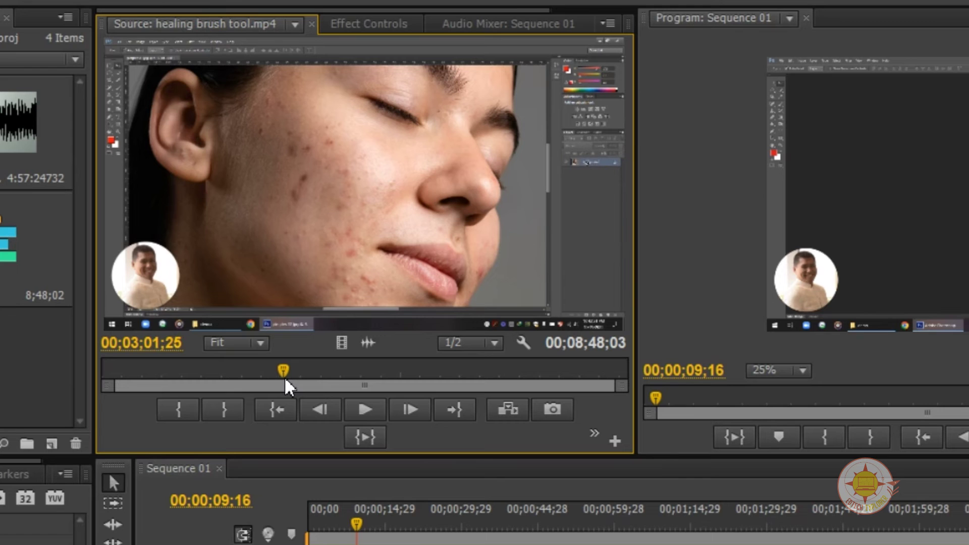
left_click(177, 410)
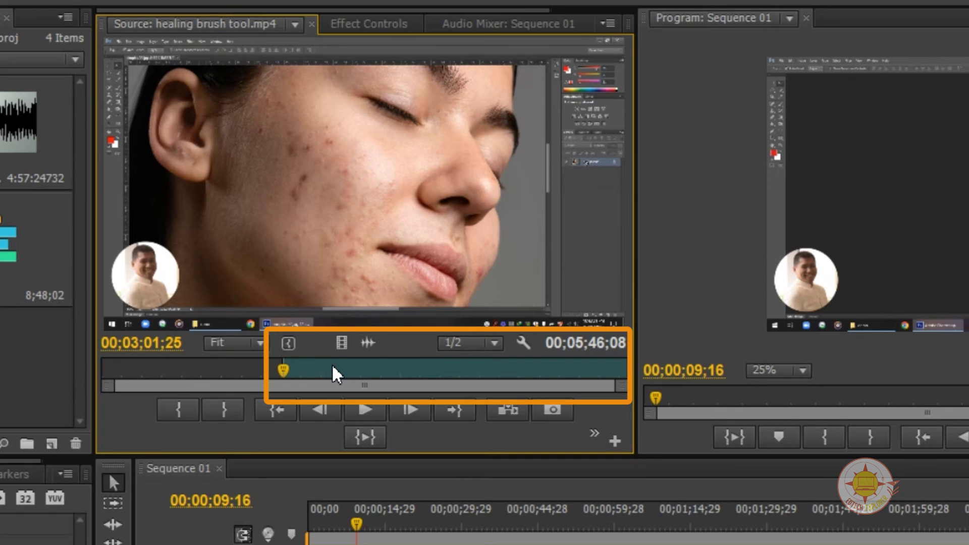
left_click(312, 367)
left_click(361, 370)
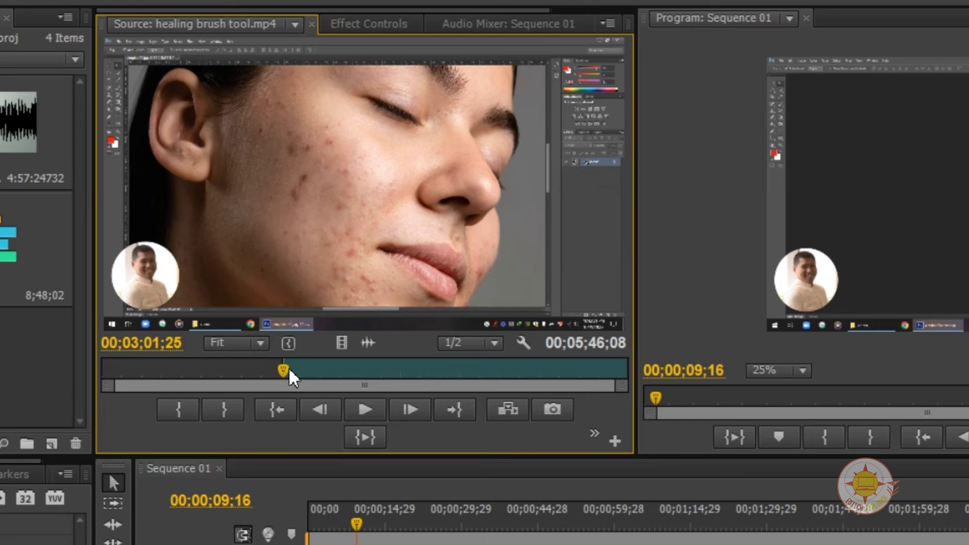
left_click(368, 409)
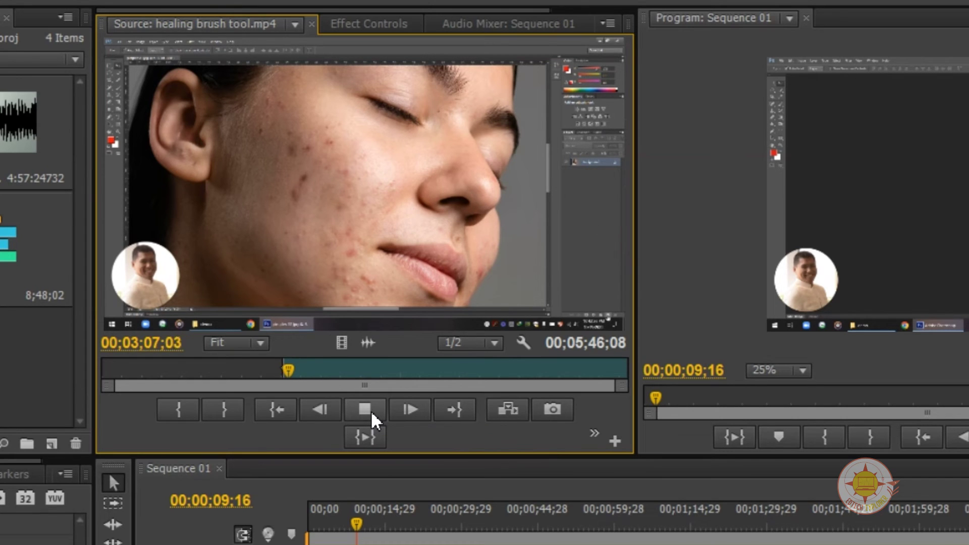
left_click(370, 410)
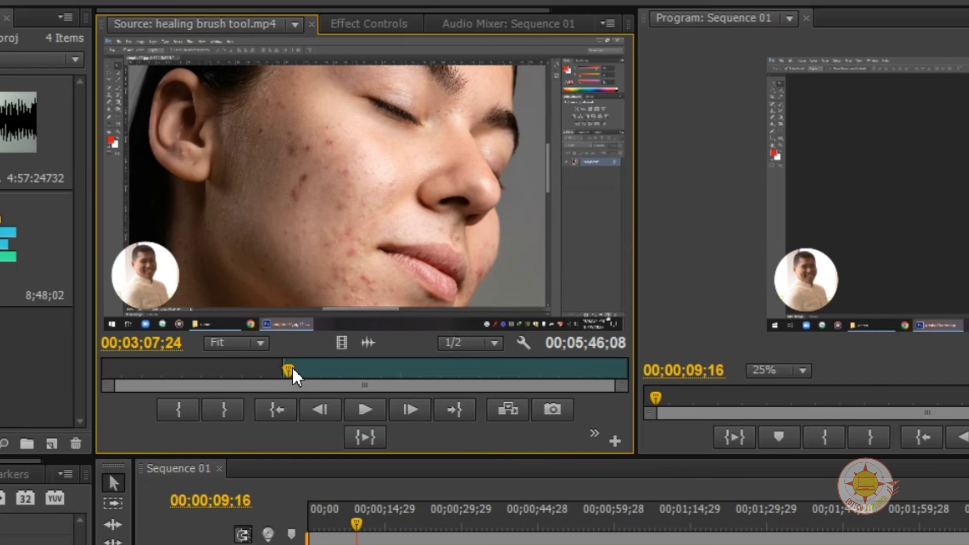
Set the source Out point at 00;03;17;04, giving a 00;00;15;10 selection.
left_click_drag(286, 365, 295, 367)
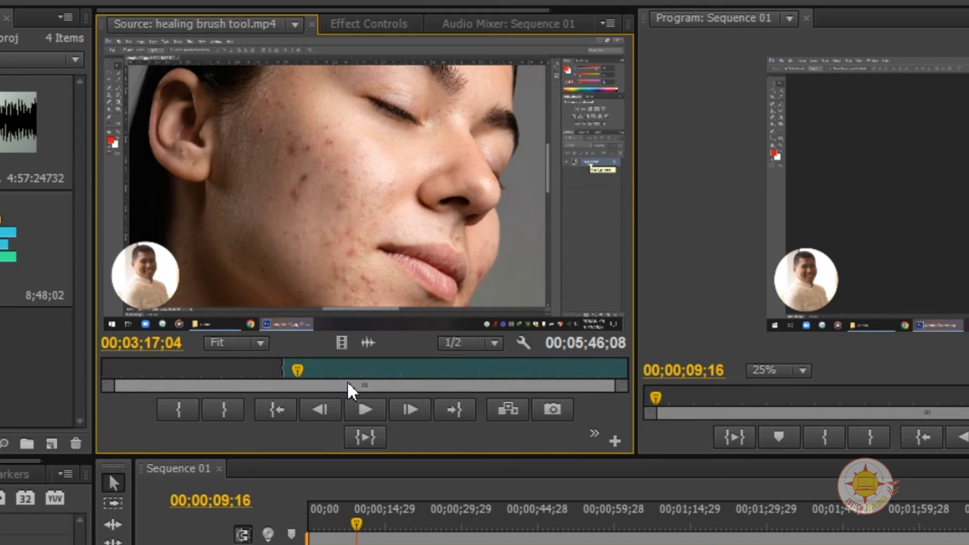
left_click(228, 404)
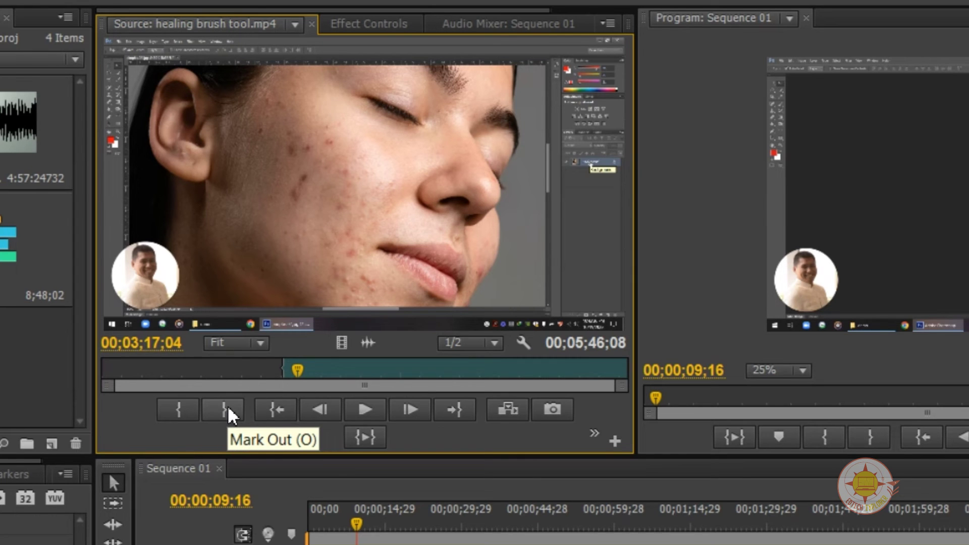
left_click(228, 405)
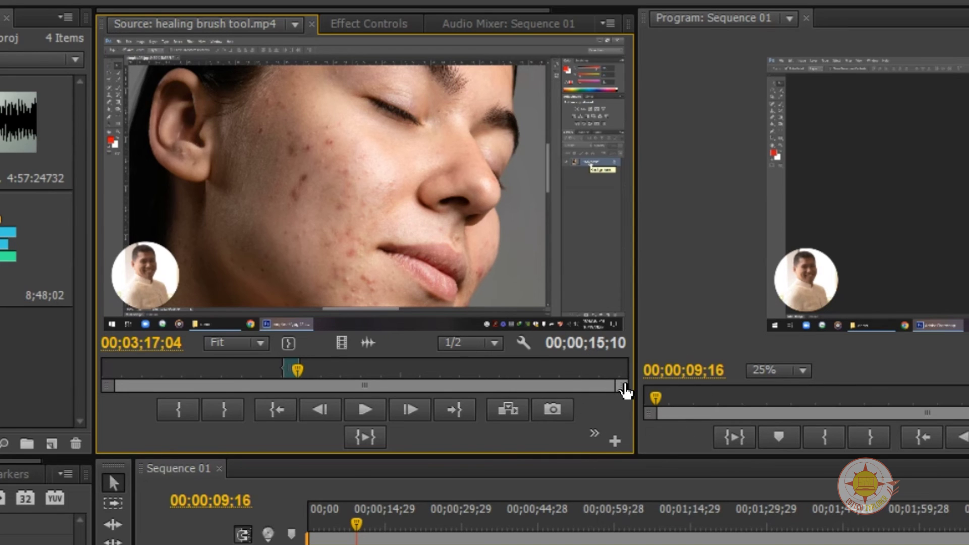
Place the marked 00;00;15;10 healing brush tool.mp4 portion on Video 2 and Audio 2 near the sequence start.
left_click_drag(624, 389, 472, 394)
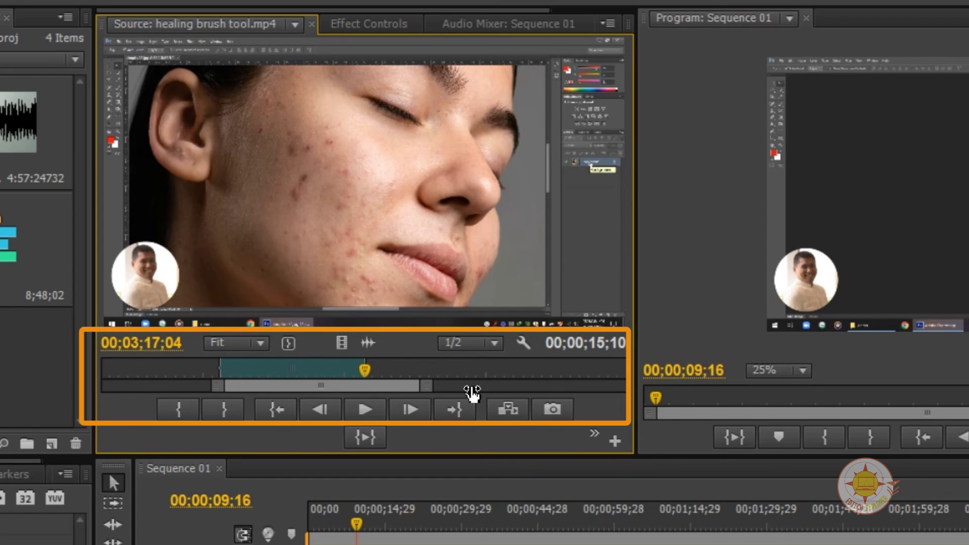
mouse_move(471, 393)
left_mouse_down()
mouse_move(502, 393)
mouse_move(461, 391)
mouse_move(649, 395)
left_mouse_up()
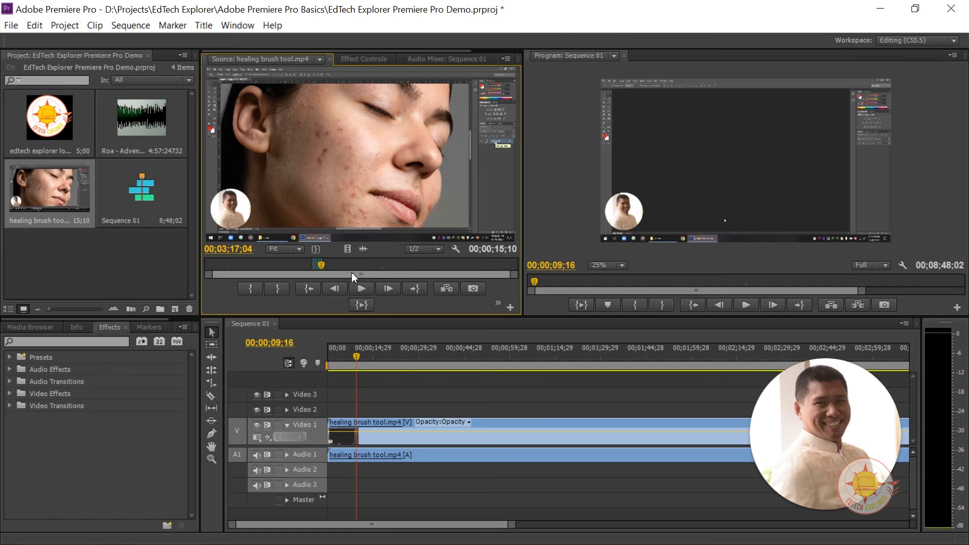
left_click(363, 147)
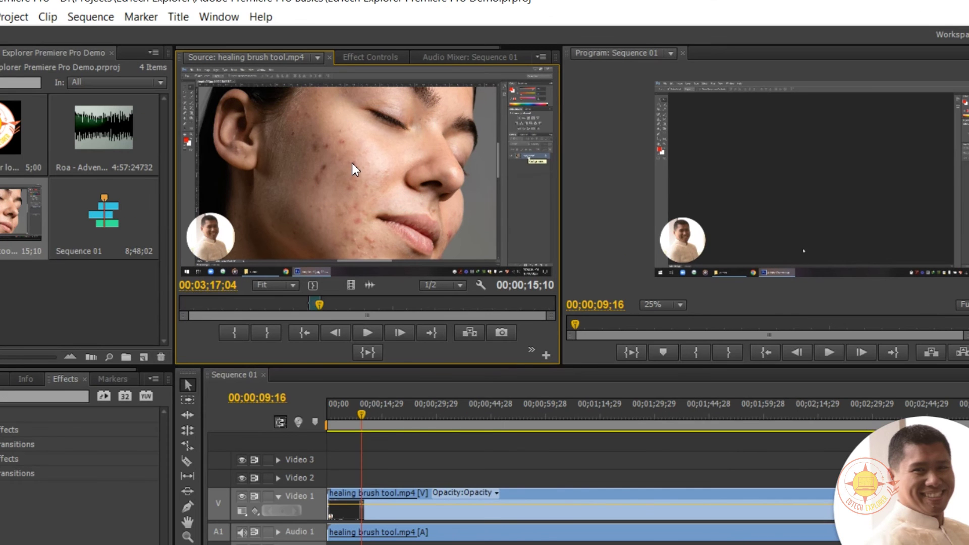
mouse_move(352, 161)
left_mouse_down()
mouse_move(348, 371)
mouse_move(394, 498)
mouse_move(403, 490)
left_mouse_up()
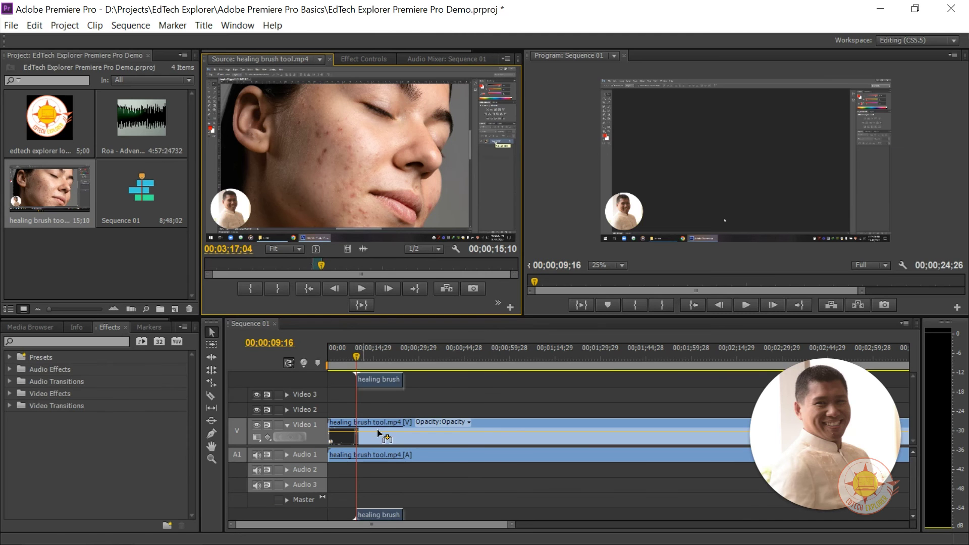
left_click_drag(390, 417, 367, 416)
left_click(391, 407)
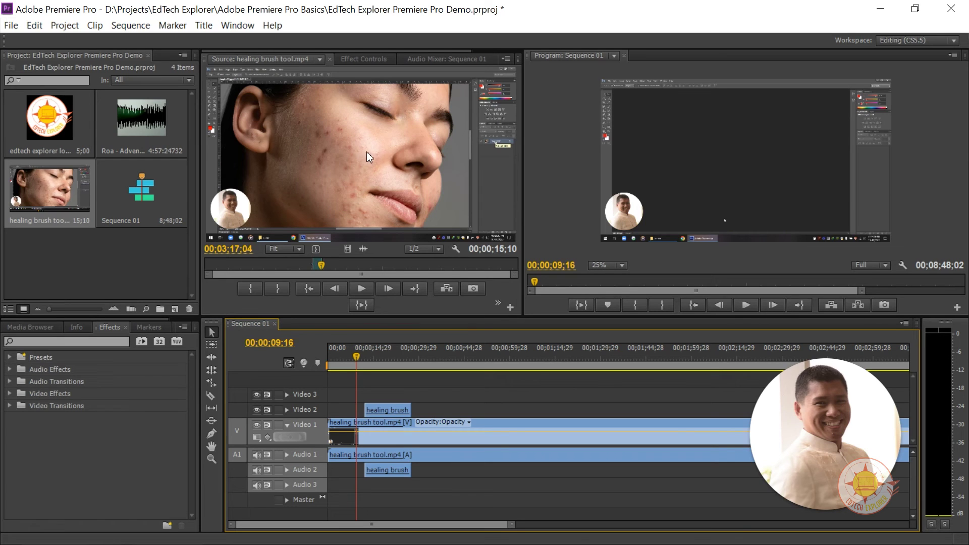
Drop a video-only copy of the marked healing brush portion onto Video 3, later in the sequence.
left_click_drag(843, 446, 876, 357)
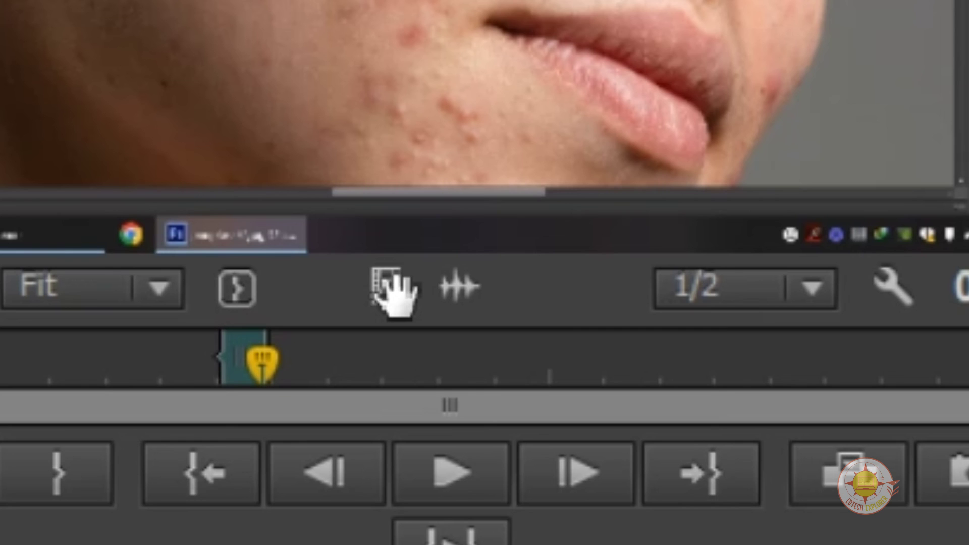
mouse_move(389, 293)
left_mouse_down()
mouse_move(603, 544)
mouse_move(804, 544)
mouse_move(795, 544)
left_mouse_up()
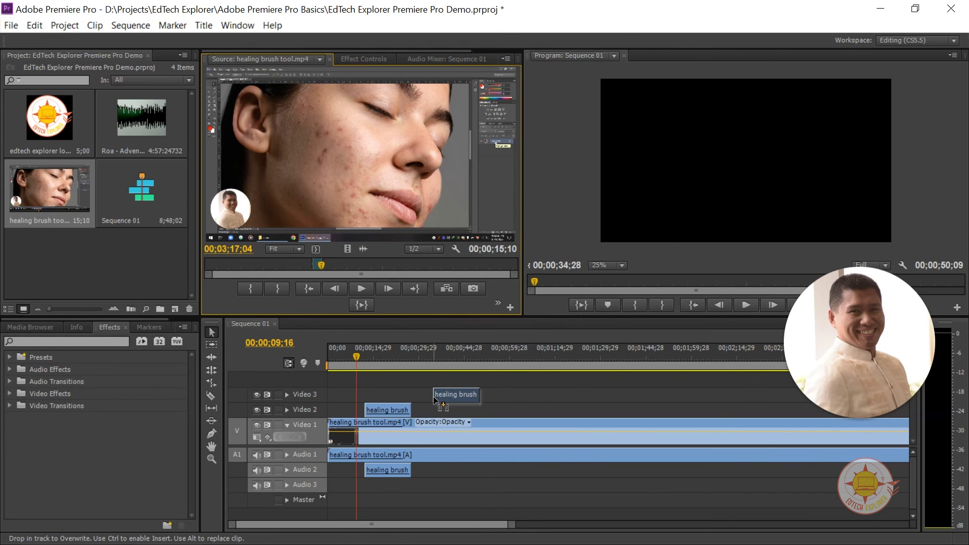
left_click_drag(433, 397, 434, 399)
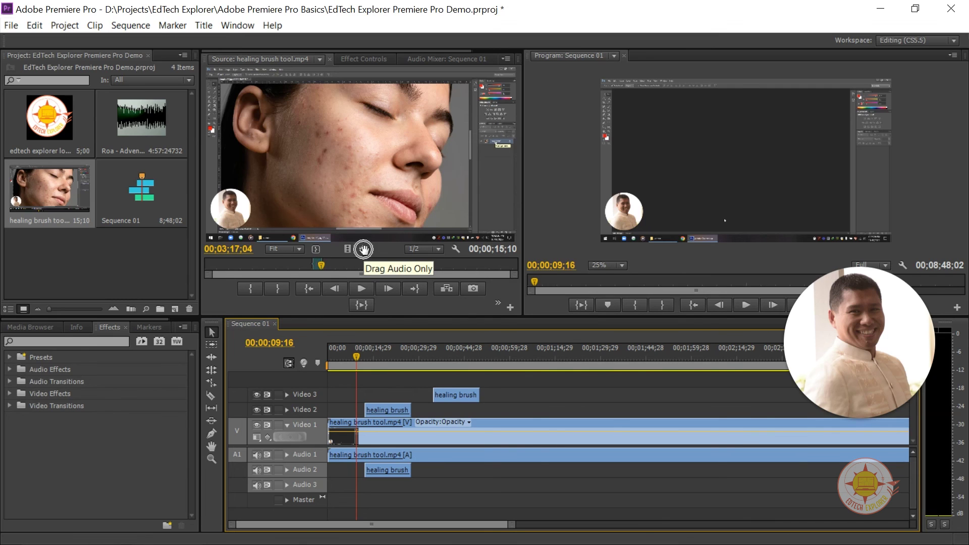
Drop an audio-only copy of the marked healing brush portion onto Audio 2, further along.
mouse_move(364, 249)
left_mouse_down()
mouse_move(376, 276)
mouse_move(485, 384)
mouse_move(511, 482)
mouse_move(518, 459)
mouse_move(498, 478)
mouse_move(510, 478)
left_mouse_up()
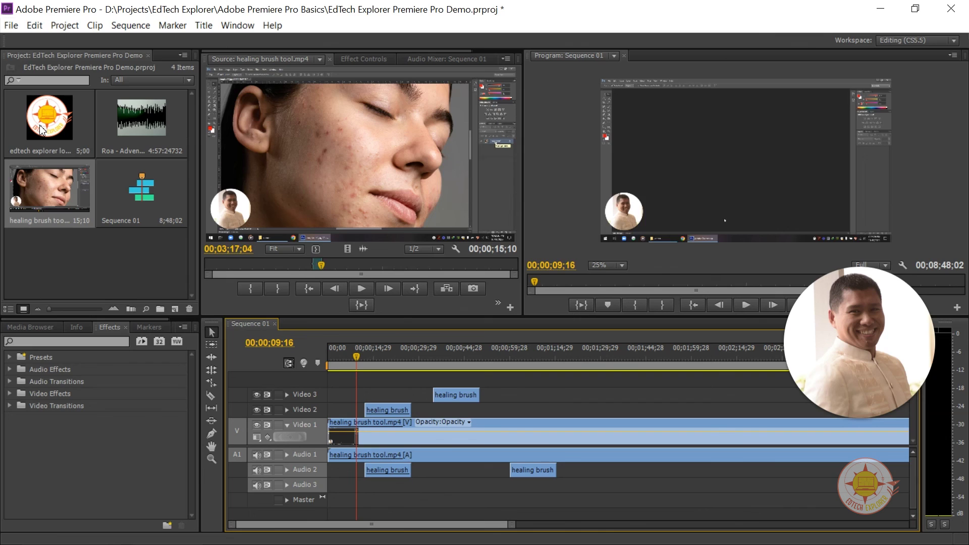
Put the edtech explorer logo at the start on new Video 4 and Roa - Adventure.mp3 on Audio 3.
left_click_drag(42, 130, 331, 380)
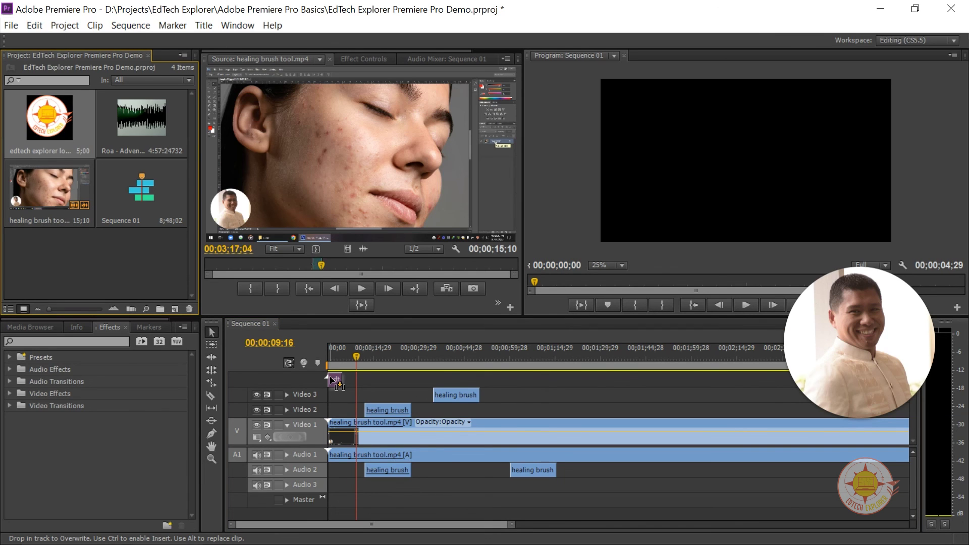
left_click_drag(331, 379, 335, 383)
left_click(334, 382)
left_click_drag(157, 137, 329, 487)
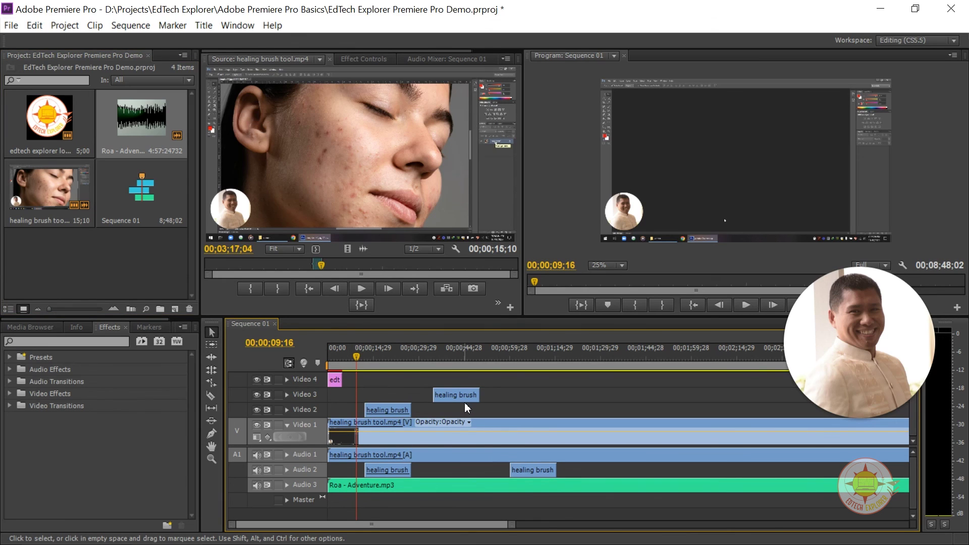